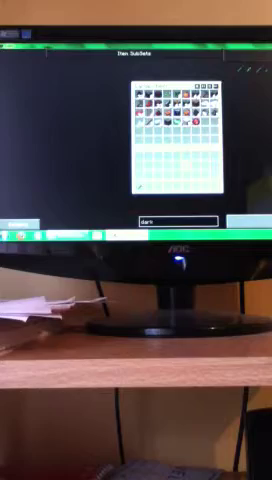
Step: Close the creative item list after browsing the "dark" items and return to the world
key("Escape")
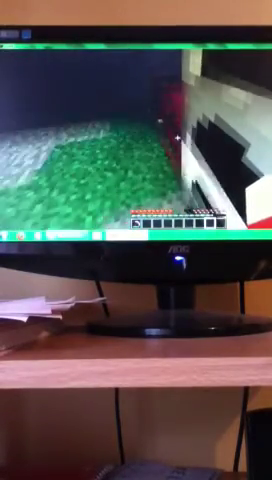
Step: Bring up the inventory screen to lay out the gem-and-stick pickaxe recipe
key("e")
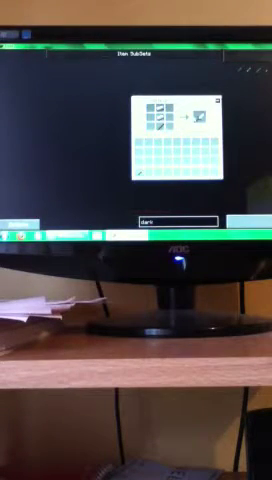
Step: Leave the crafting view, reopen the item list and switch to the survival inventory
key("Escape")
right_click(136, 135)
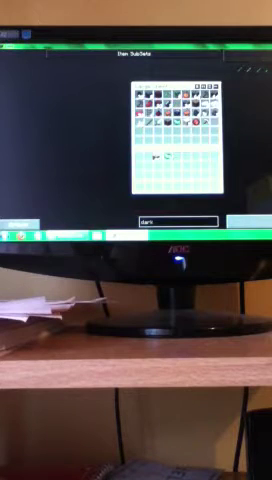
left_click(215, 185)
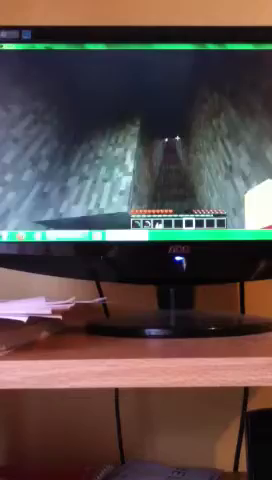
key("w")
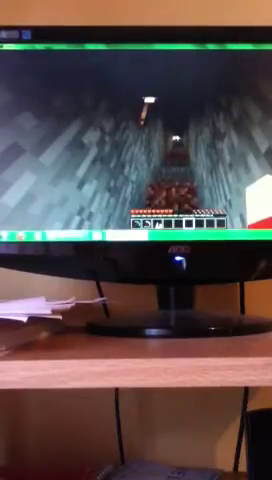